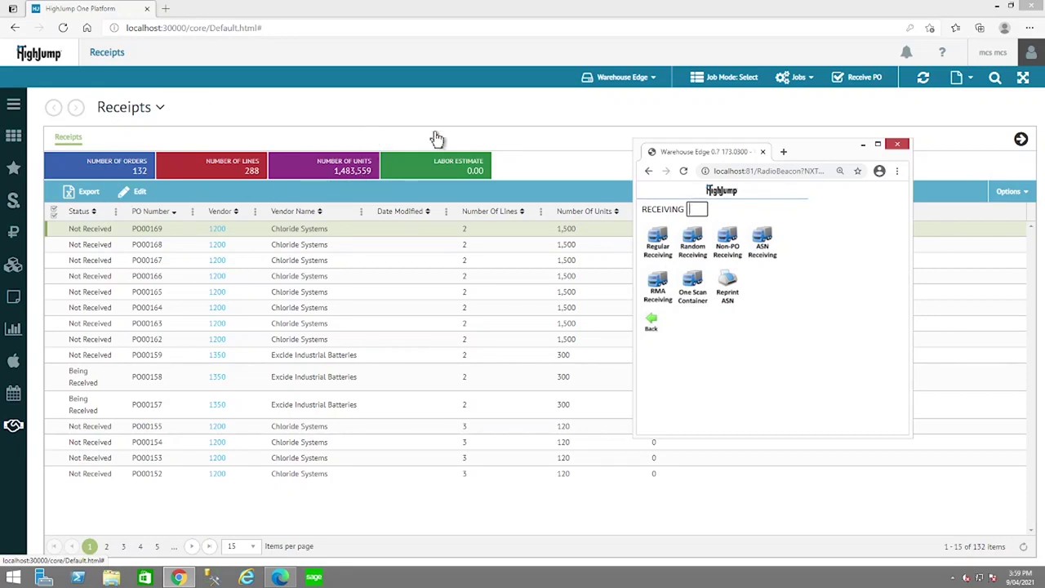
Step: Open the details of the upper Excide Industrial Batteries receipt marked Being Received and select its ISOLATOR-VIBRATION line
left_click(500, 133)
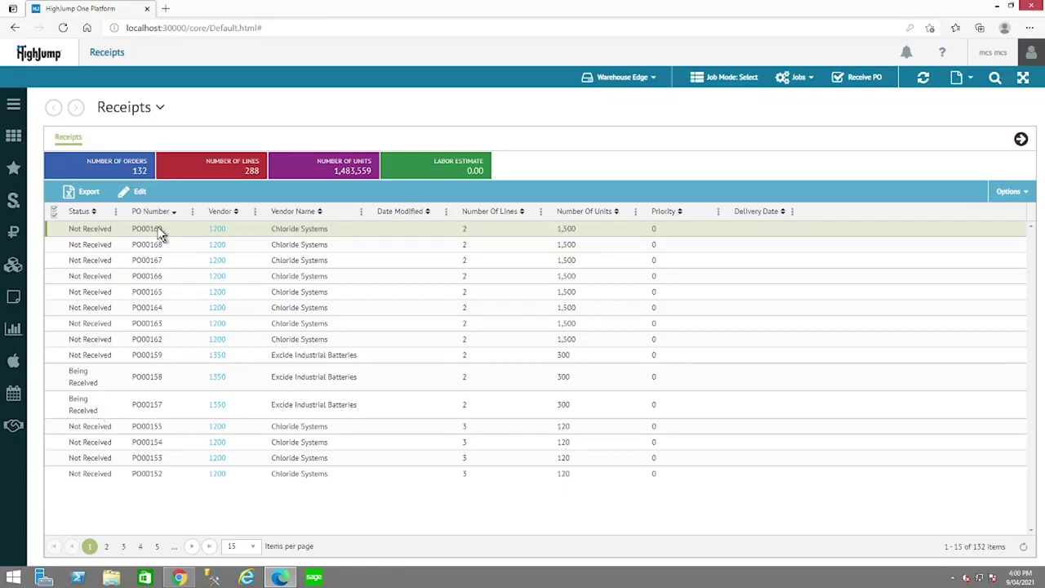
left_click(95, 381)
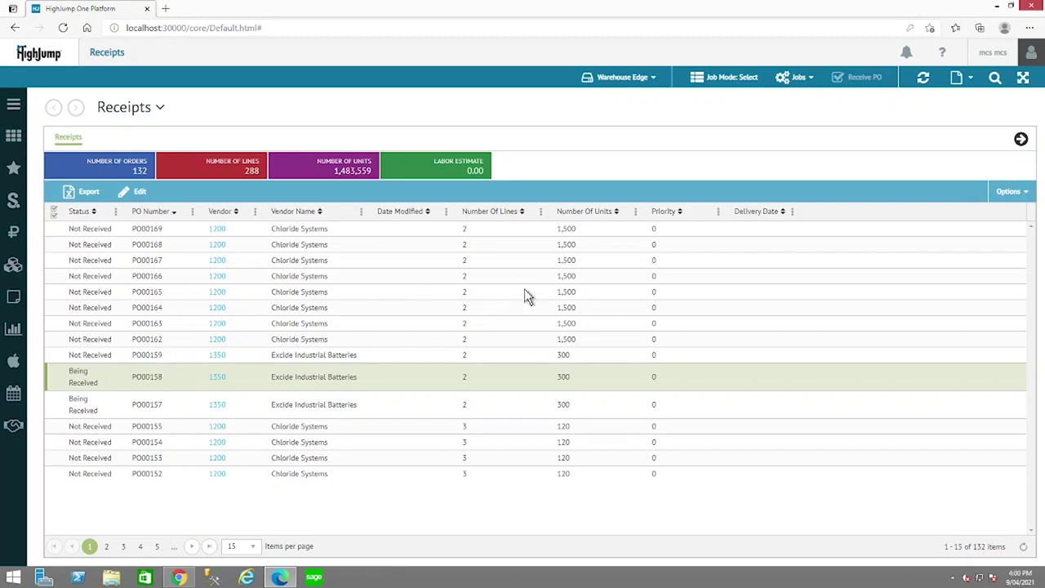
left_click(1019, 140)
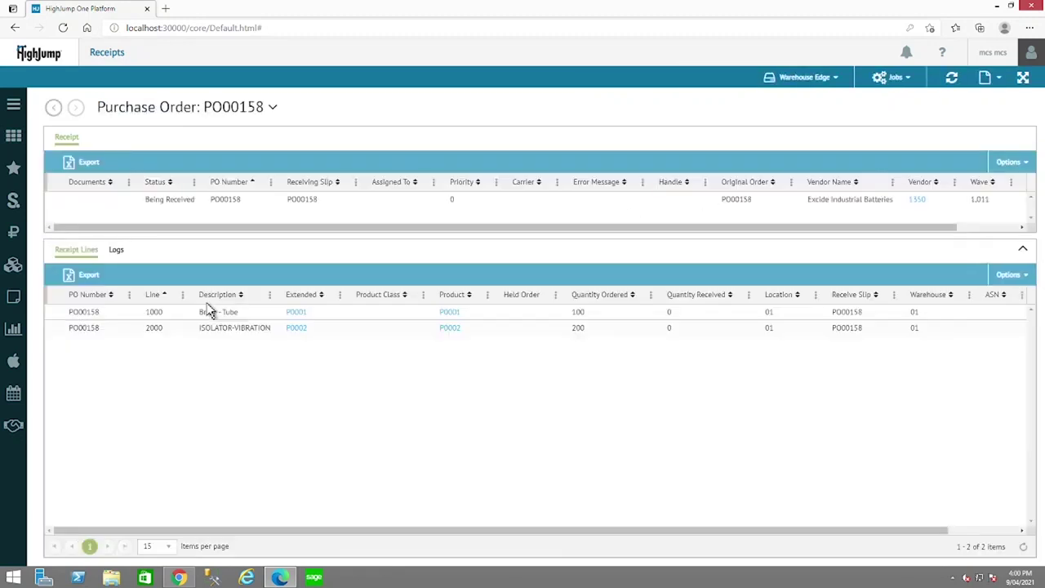
left_click(107, 329)
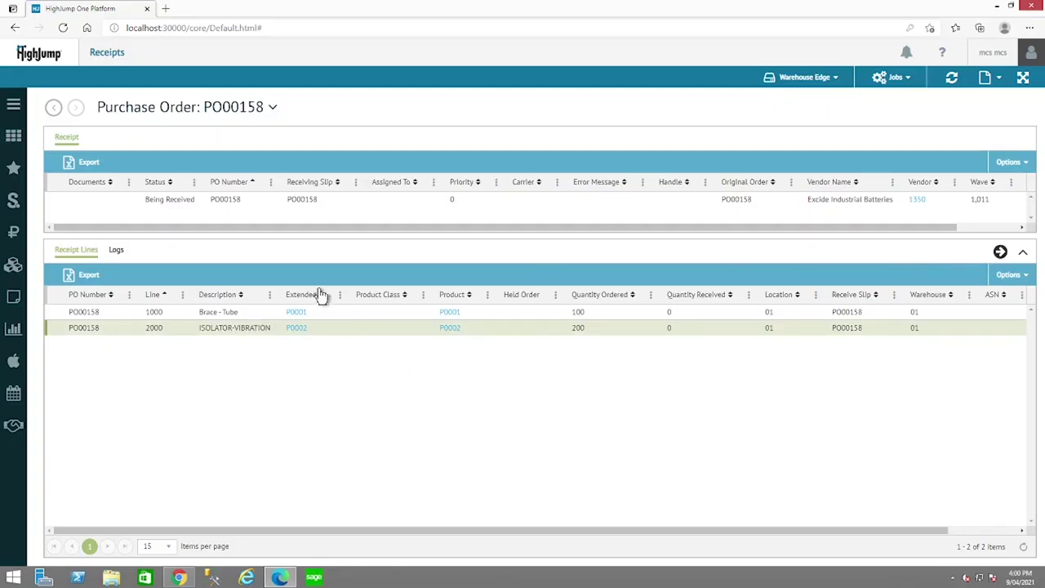
Step: Move the receipt's Vendor Name, Vendor, Original Order and Carrier columns directly after Receiving Slip, in that order
left_click_drag(532, 182, 437, 187)
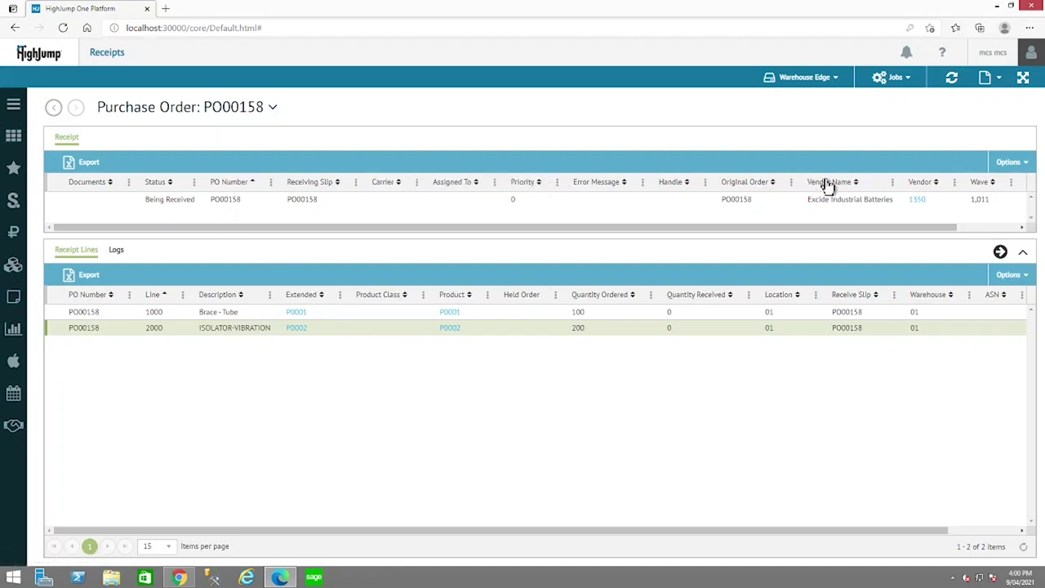
left_click_drag(828, 182, 394, 184)
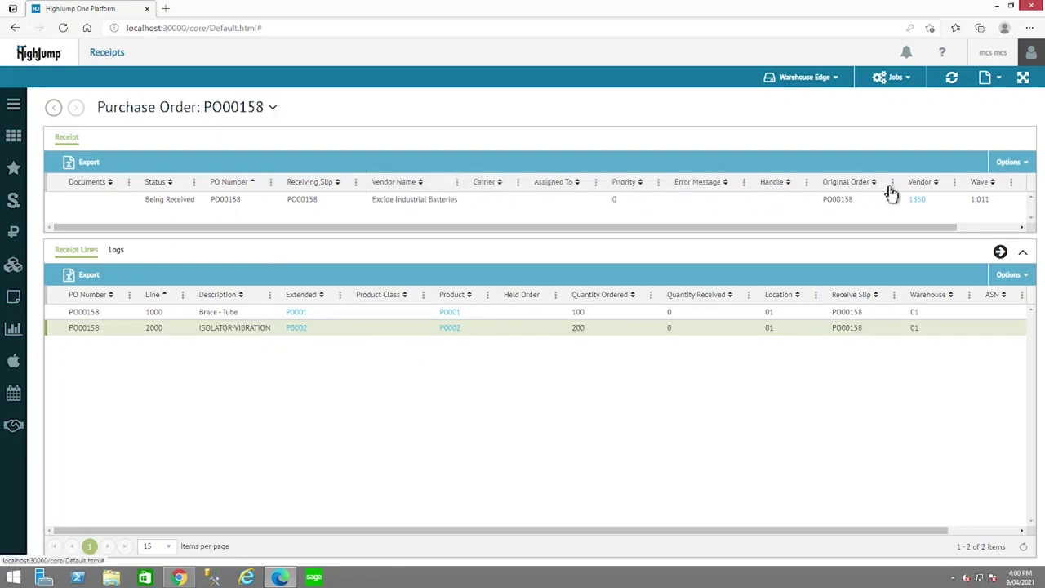
left_click_drag(919, 183, 475, 187)
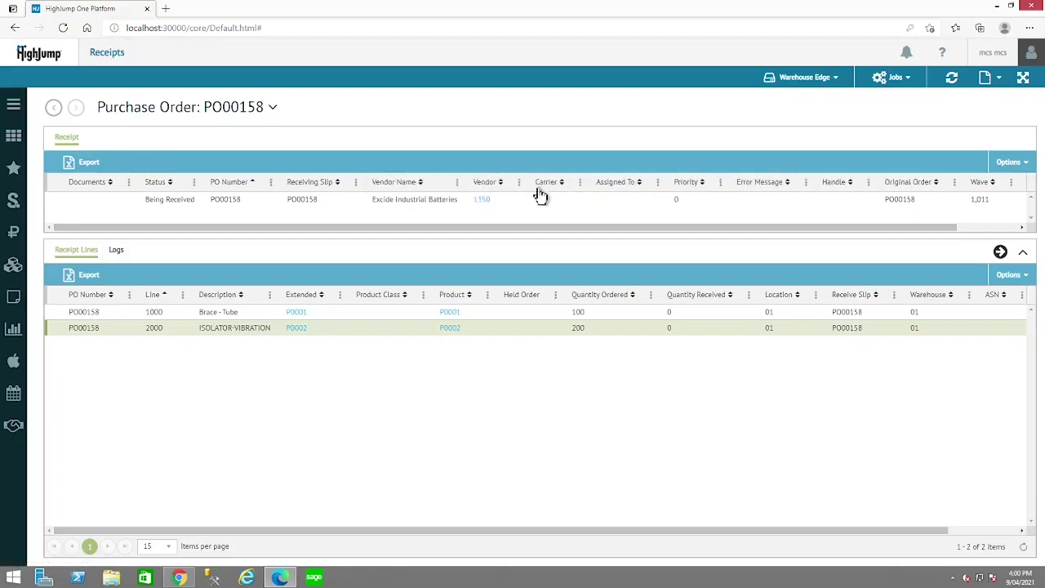
left_click_drag(914, 183, 559, 178)
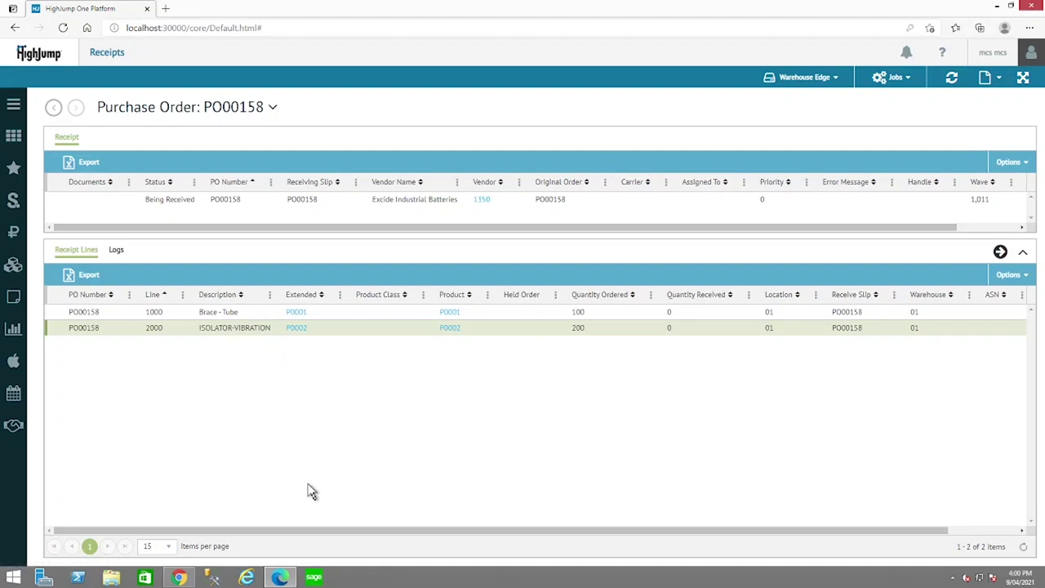
Step: Switch to Warehouse Edge, start Regular Receiving with the opened purchase order's number, and restart its receiving wave
left_click(183, 576)
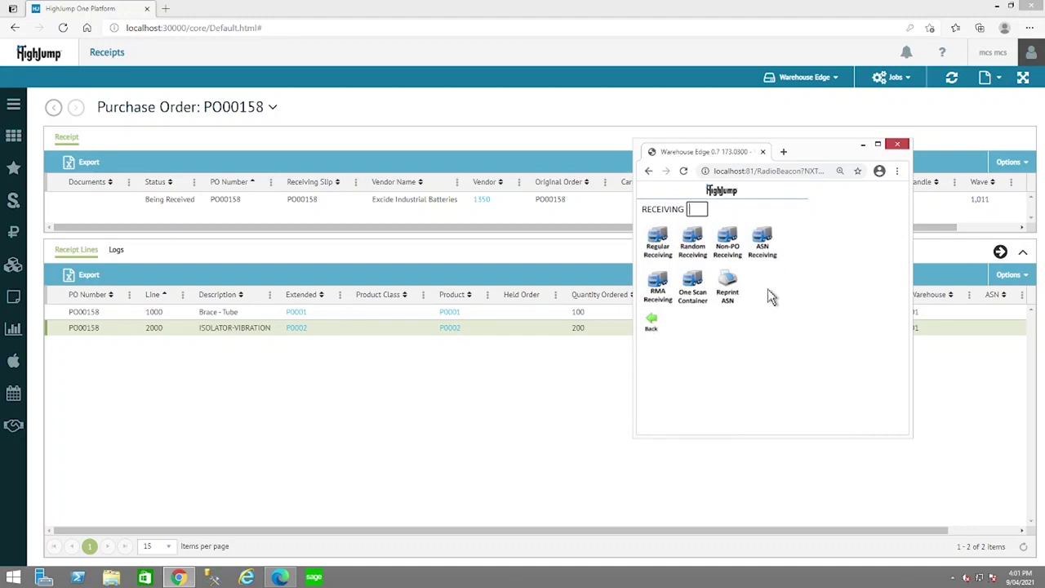
left_click(658, 241)
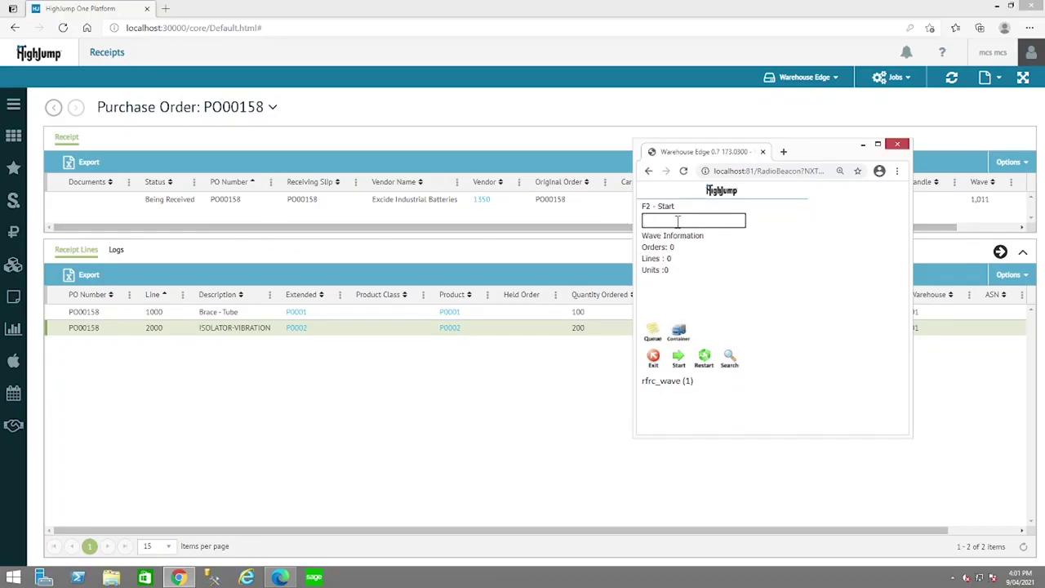
type("PO00158")
key("Return")
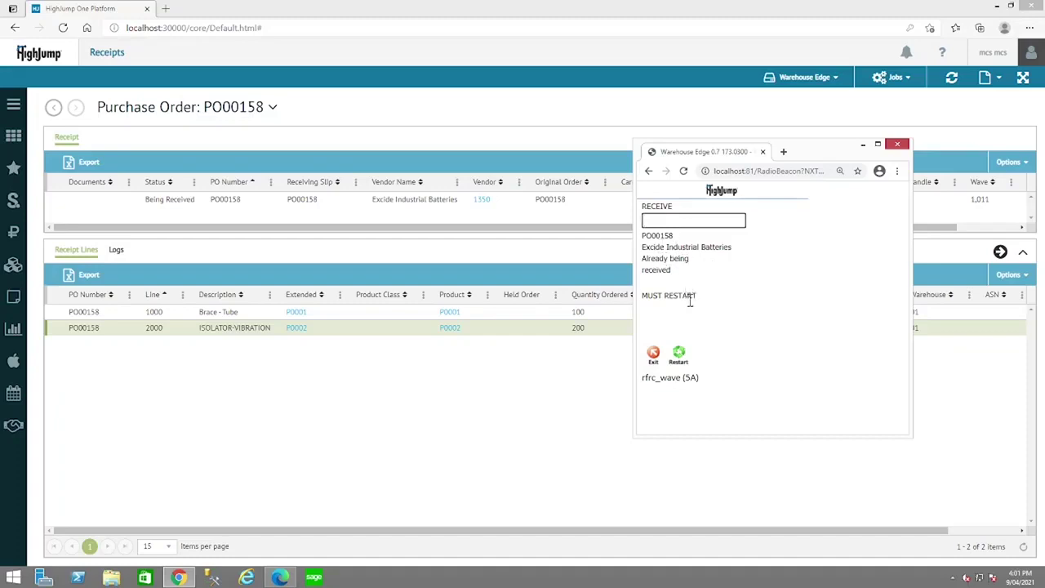
left_click(679, 356)
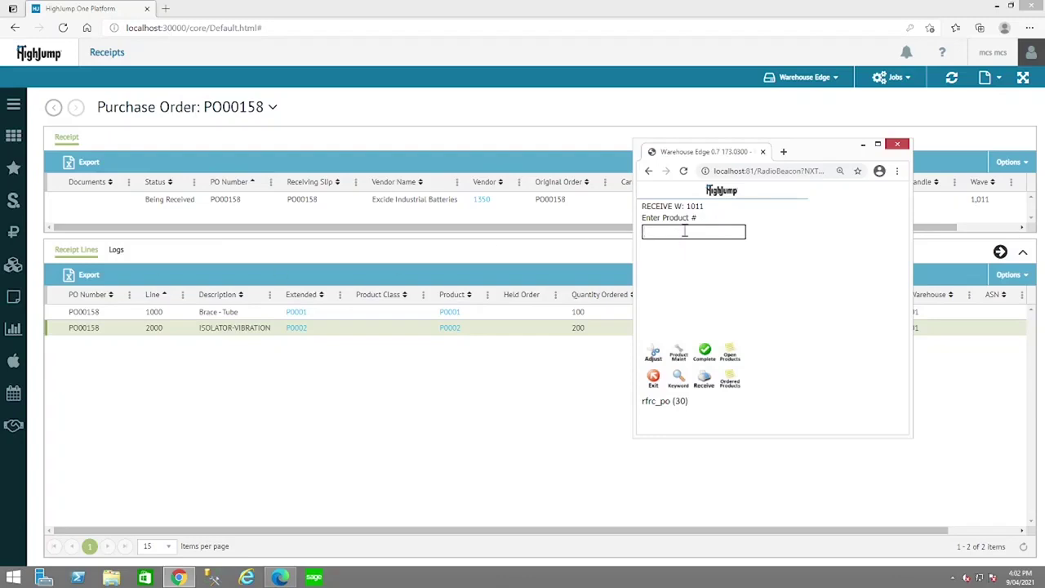
Step: Receive product P0001 with a quantity per pack of 1 and 100 packs
type("P0001")
key("Return")
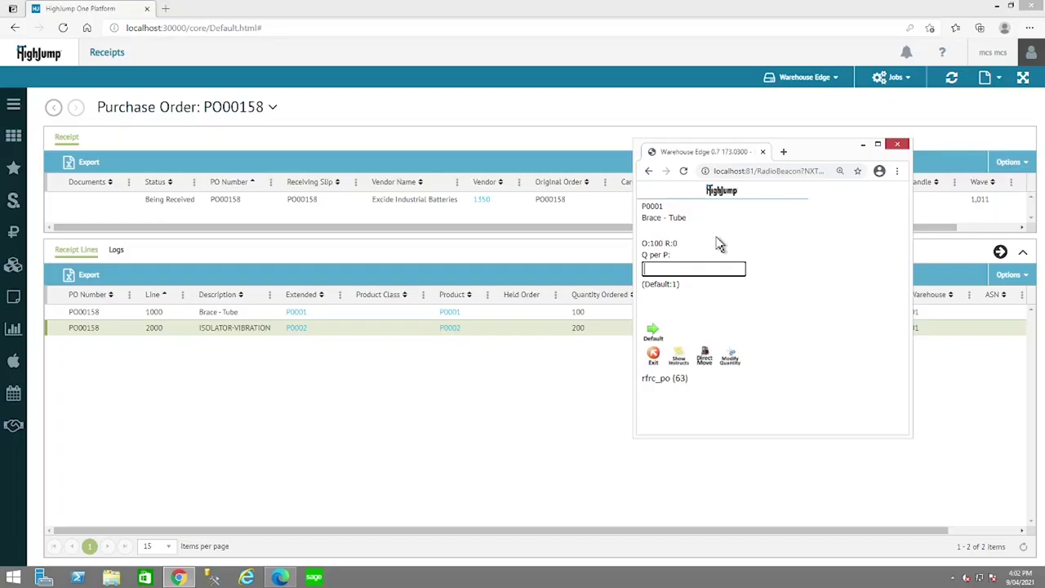
type("1")
key("Return")
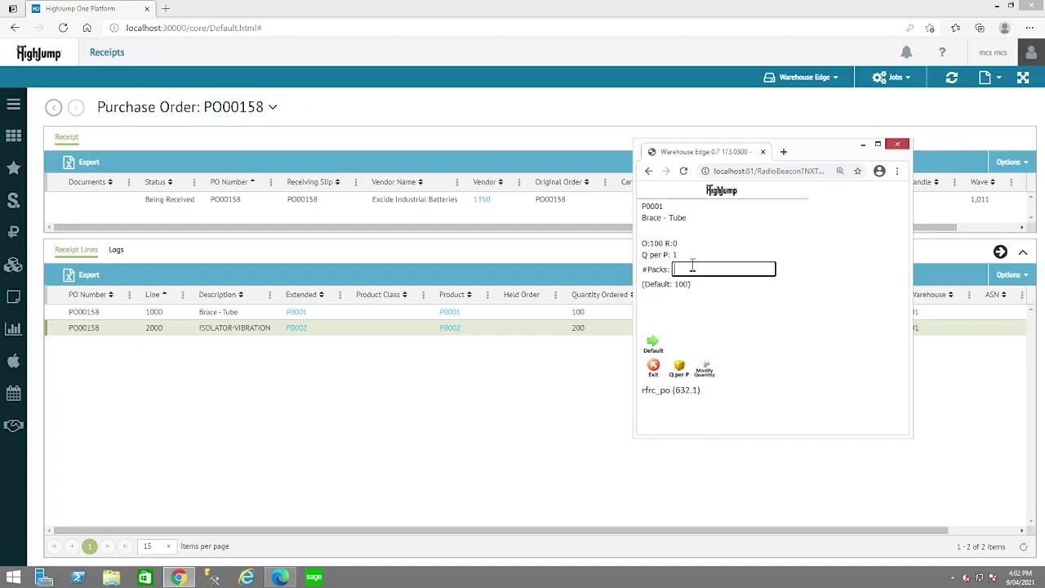
left_click_drag(675, 284, 691, 285)
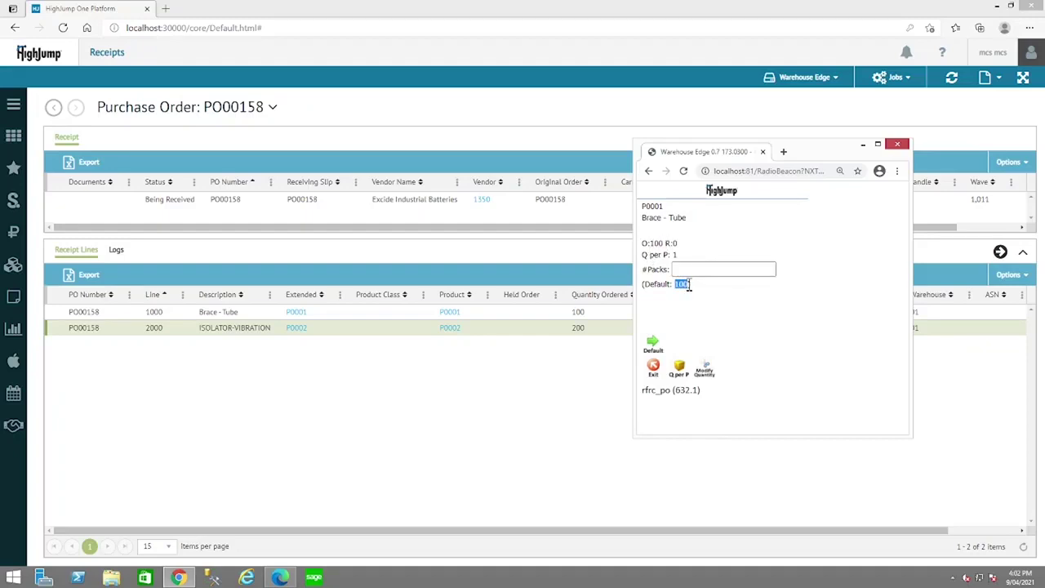
left_click(689, 269)
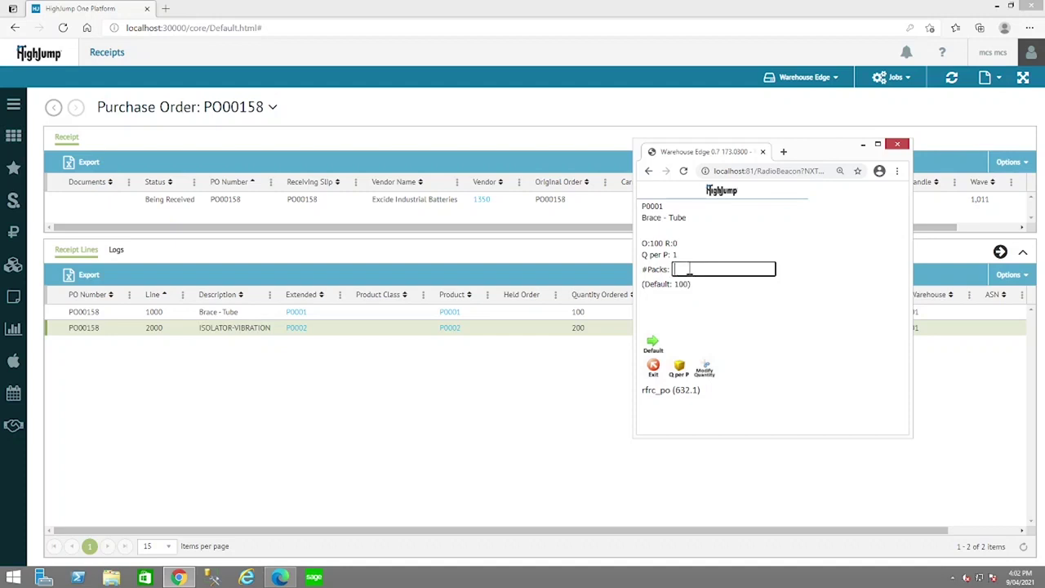
type("100")
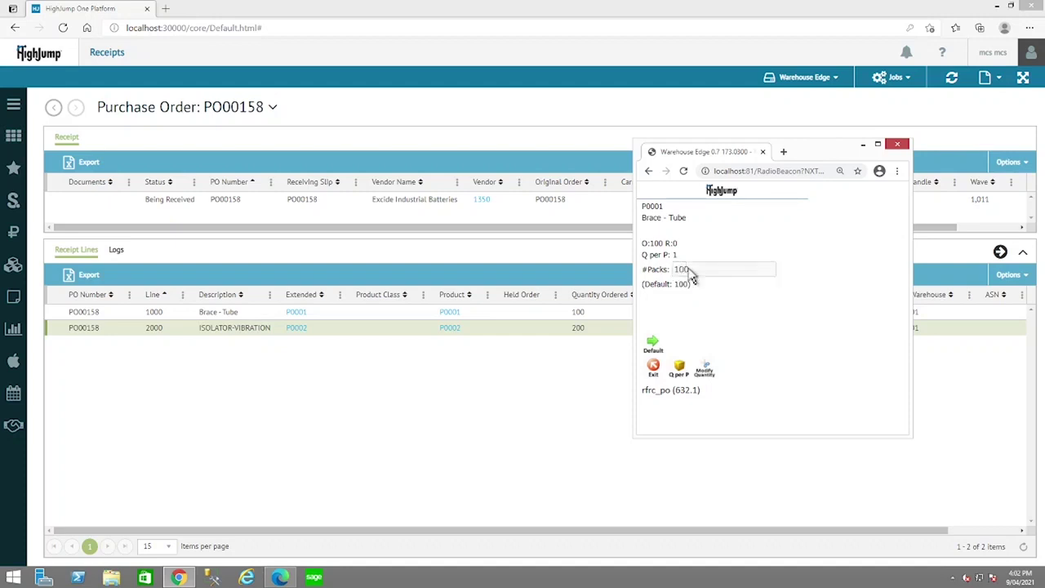
key("Return")
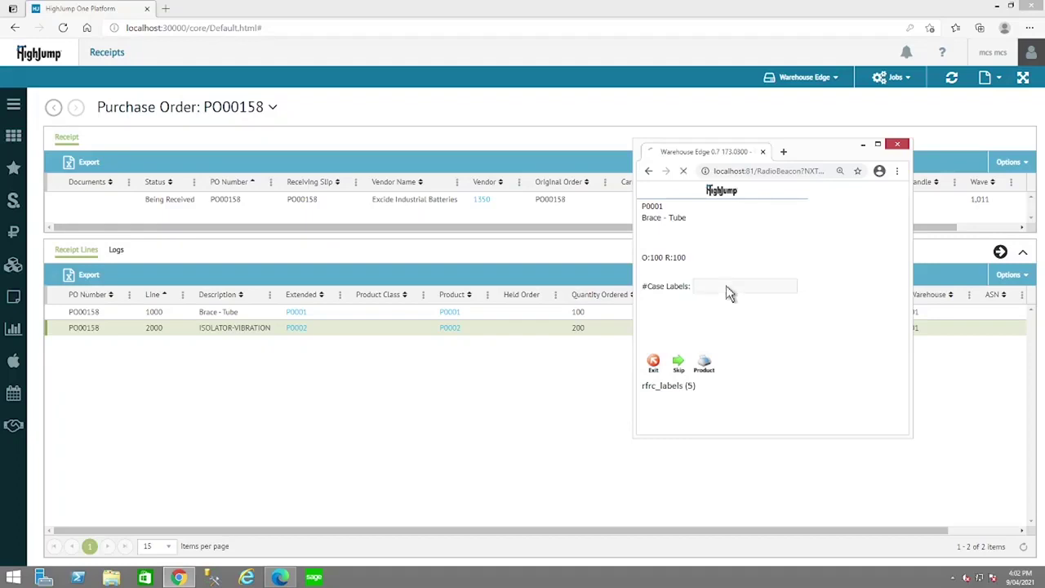
Step: Skip the case labels for P0001 and put the received packs away in bin A003
key("Return")
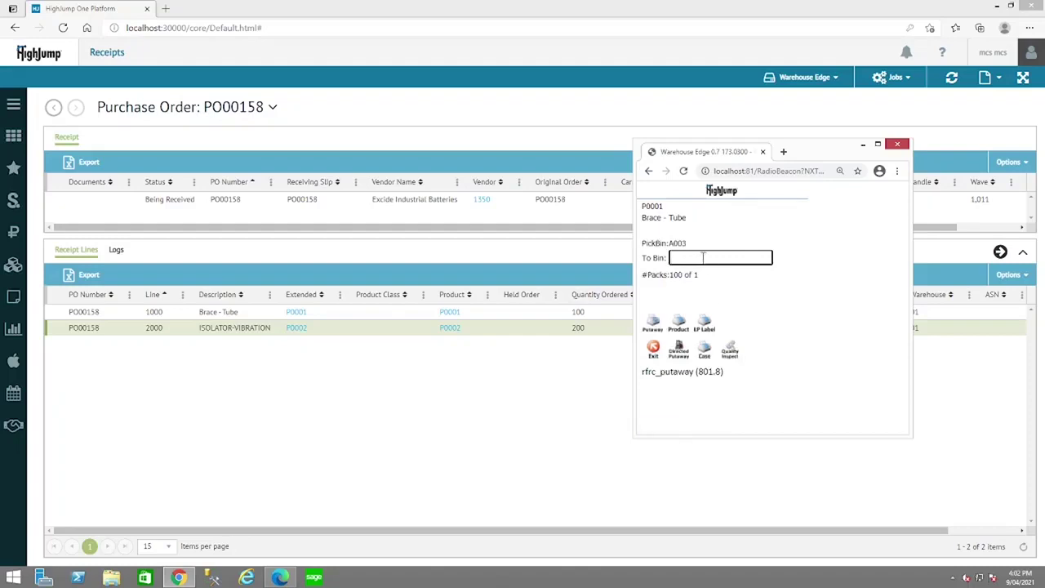
left_click(683, 243)
double_click(683, 244)
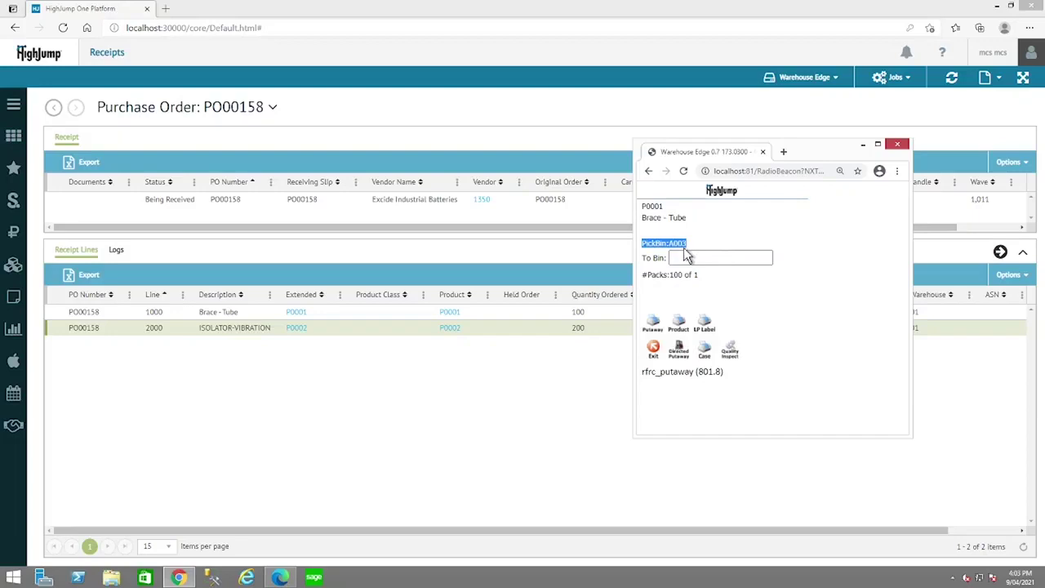
left_click(687, 258)
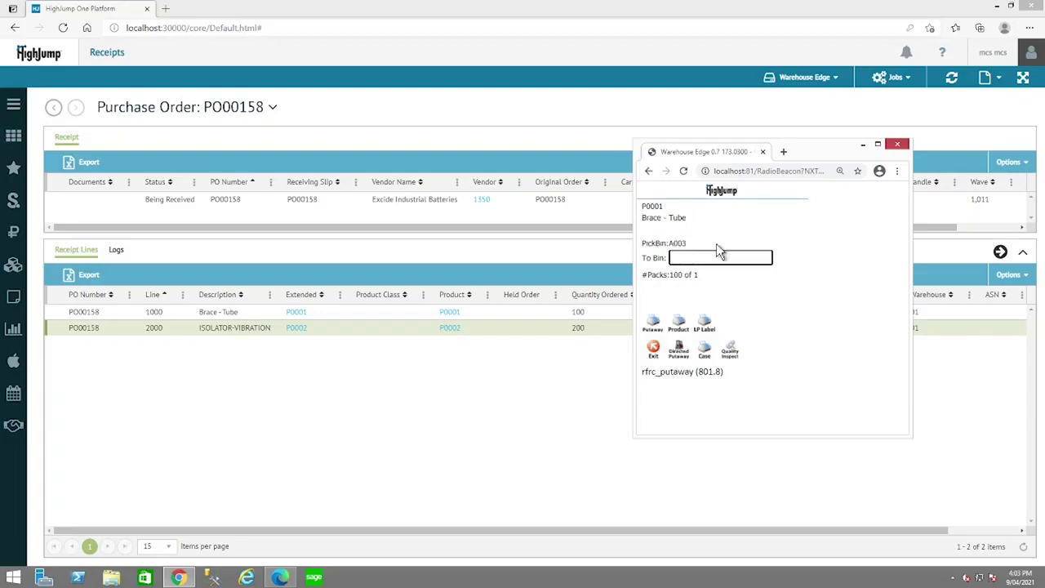
type("A003")
key("Return")
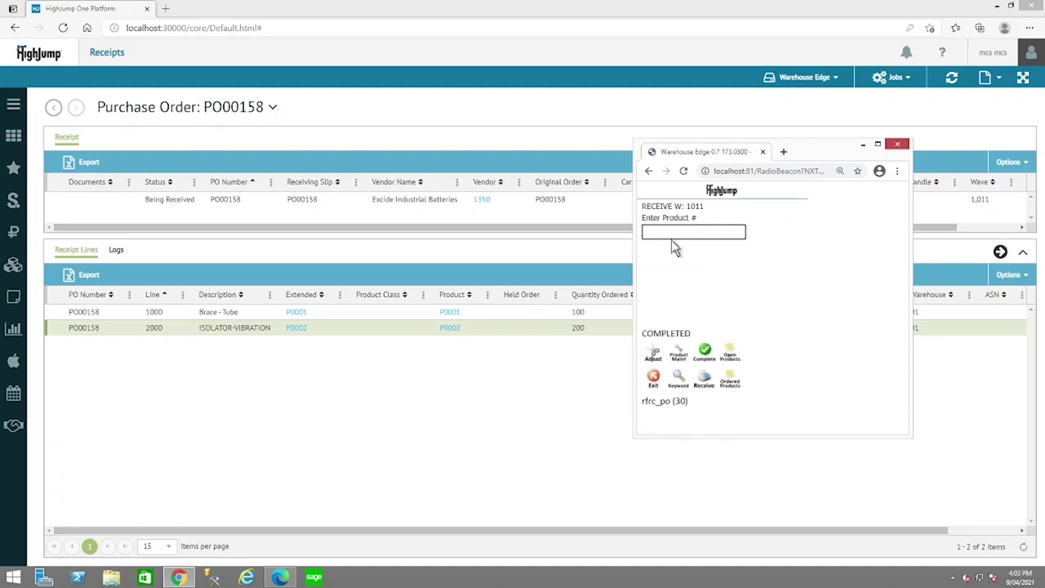
double_click(653, 333)
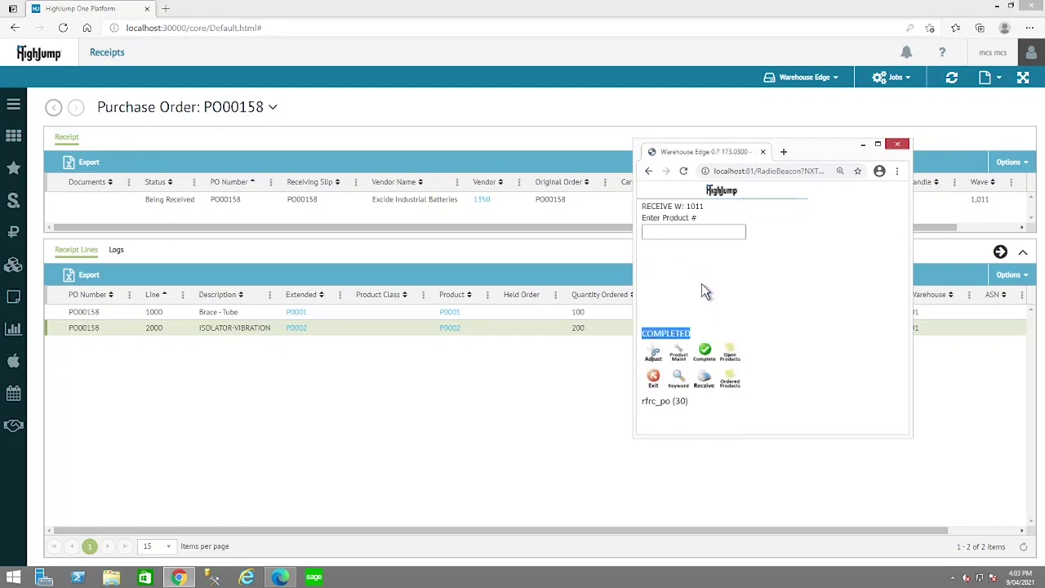
Step: Receive product P0002 with the default 1 per pack and 200 packs, leaving the case label count blank
left_click(693, 233)
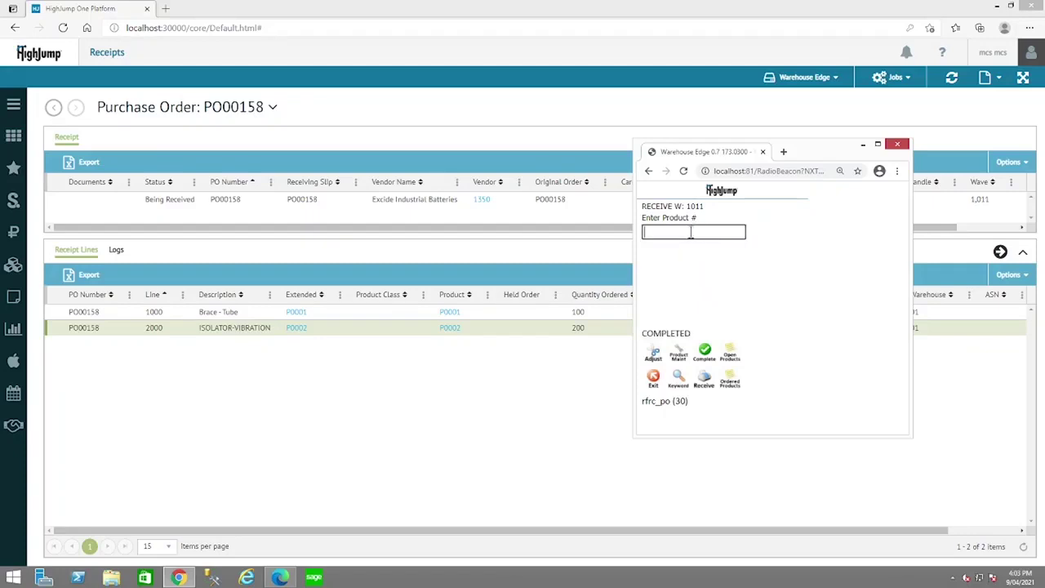
type("P0002")
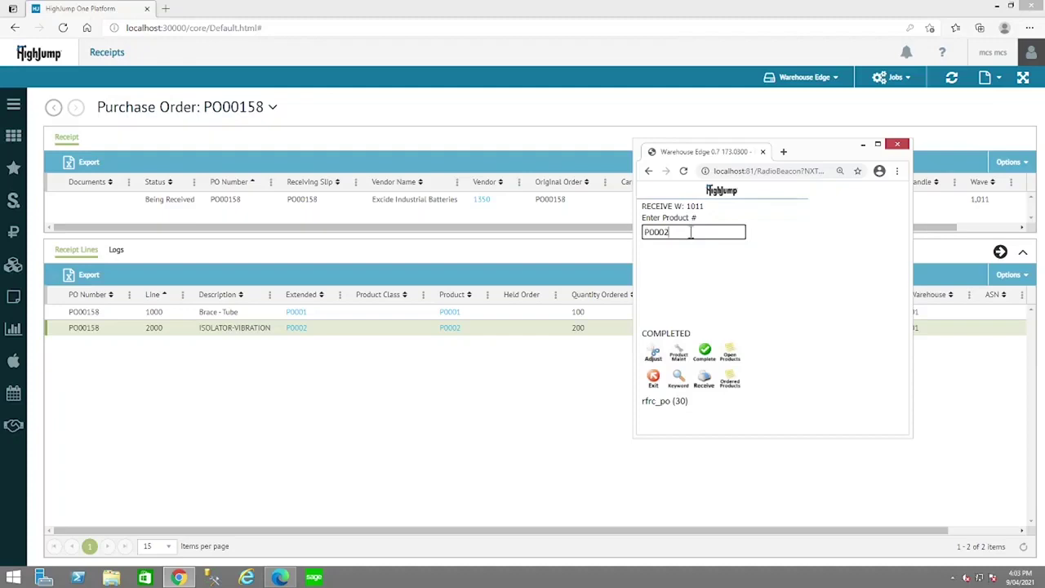
key("Return")
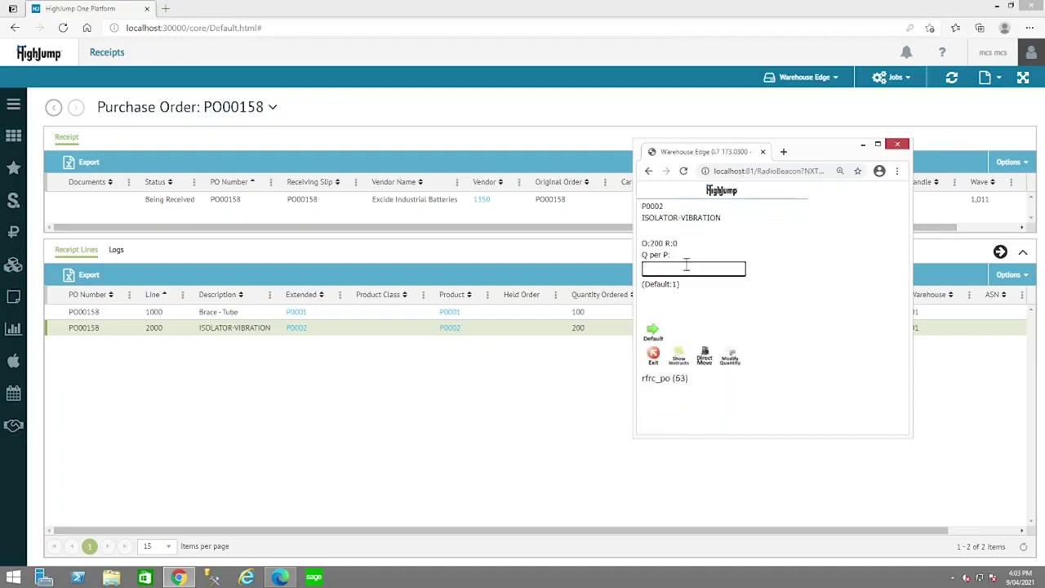
key("Return")
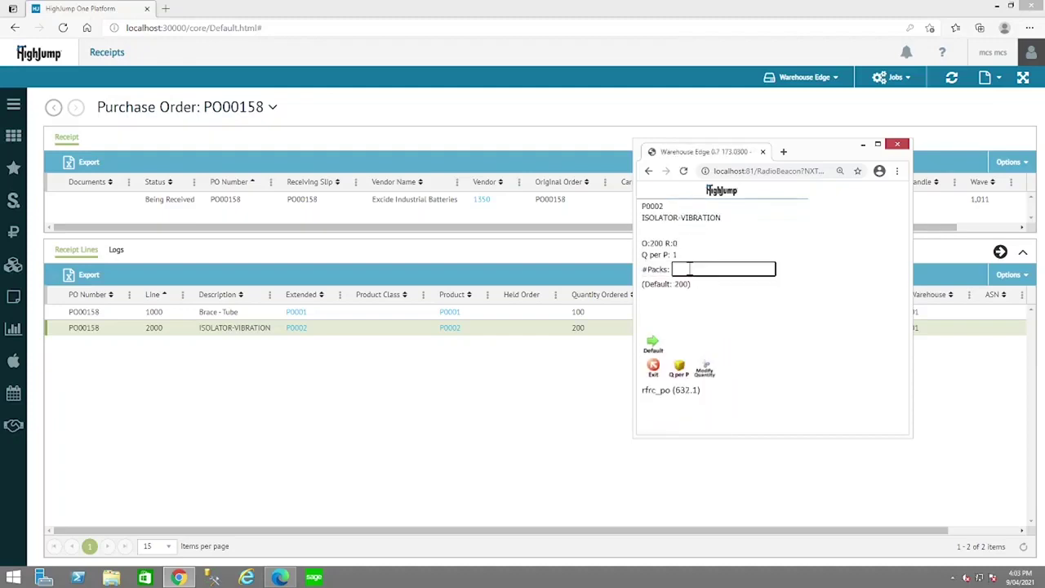
key("Return")
key("Return")
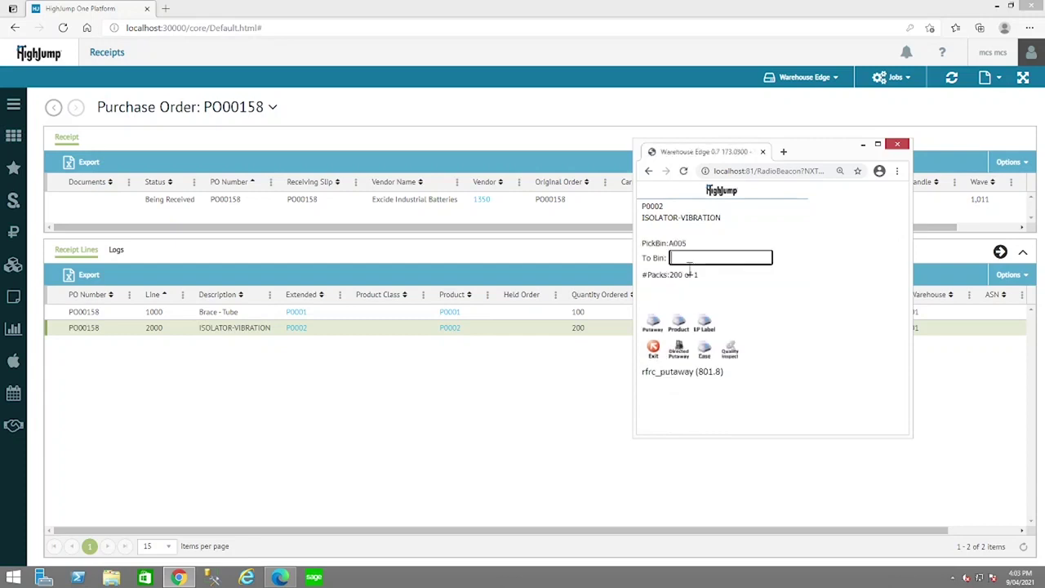
Step: Put the received P0002 packs away in the suggested pick bin, A005
double_click(680, 243)
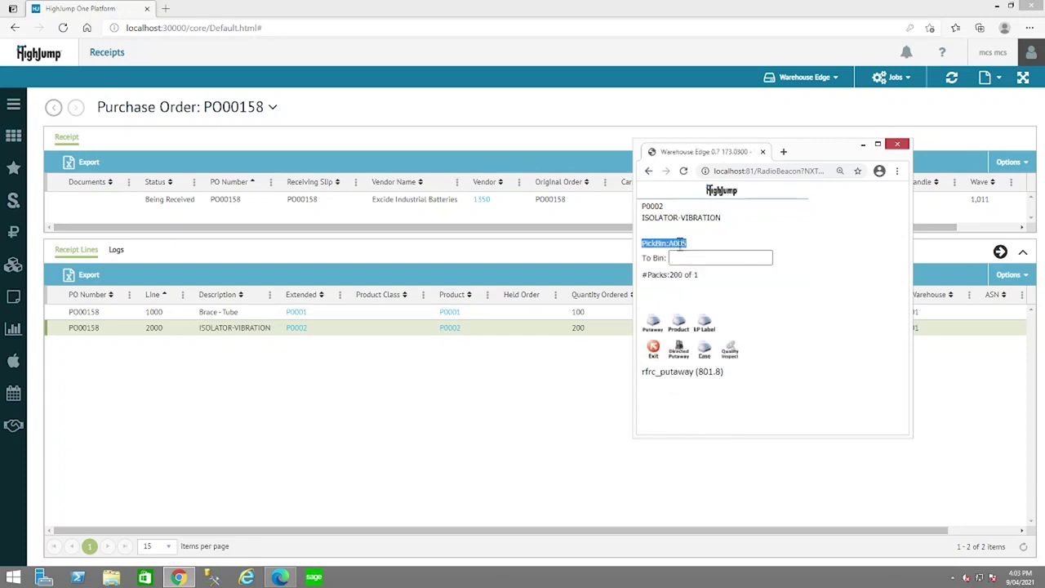
left_click(684, 244)
left_click_drag(686, 244, 669, 243)
key("ctrl+c")
left_click(695, 257)
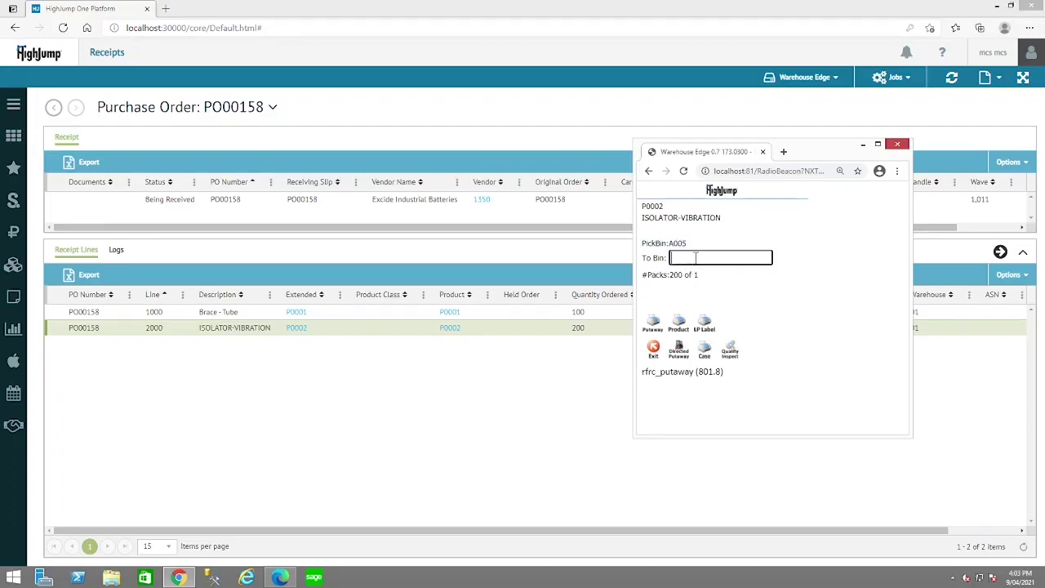
key("ctrl+v")
key("Return")
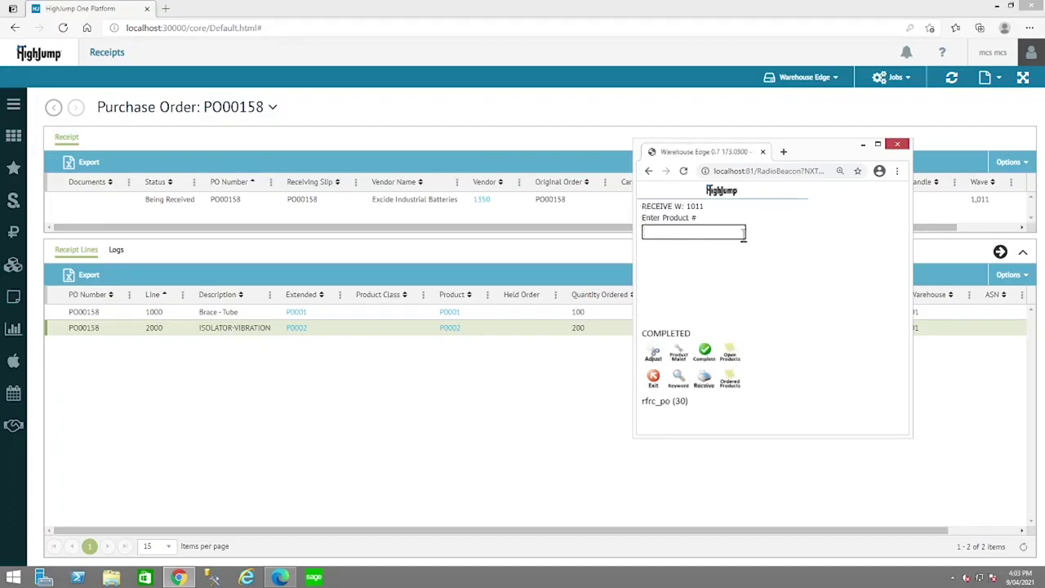
Step: Switch back to HighJump One Platform and refresh the purchase order's receipt lines
left_click(492, 449)
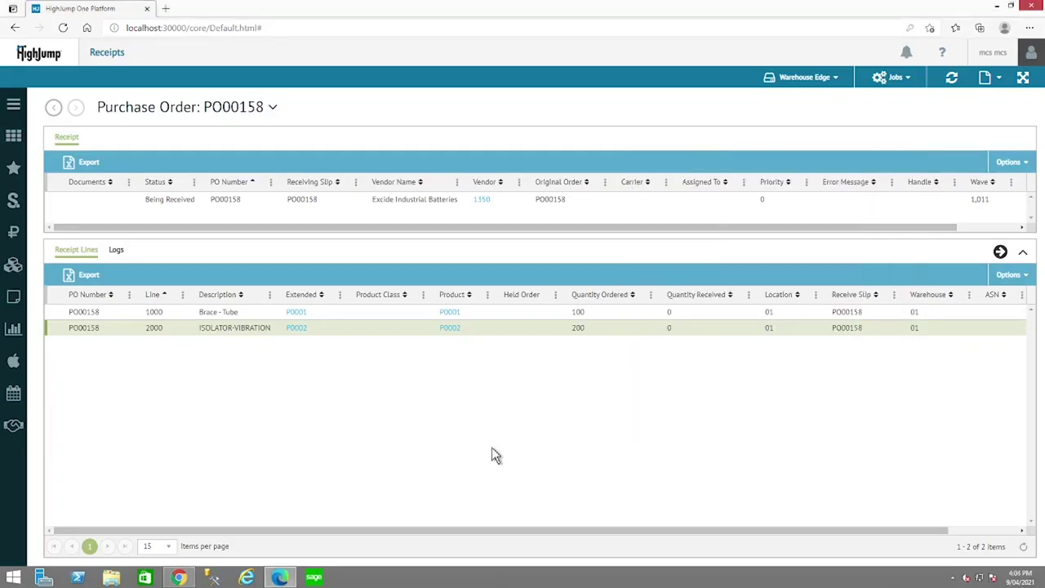
left_click(951, 77)
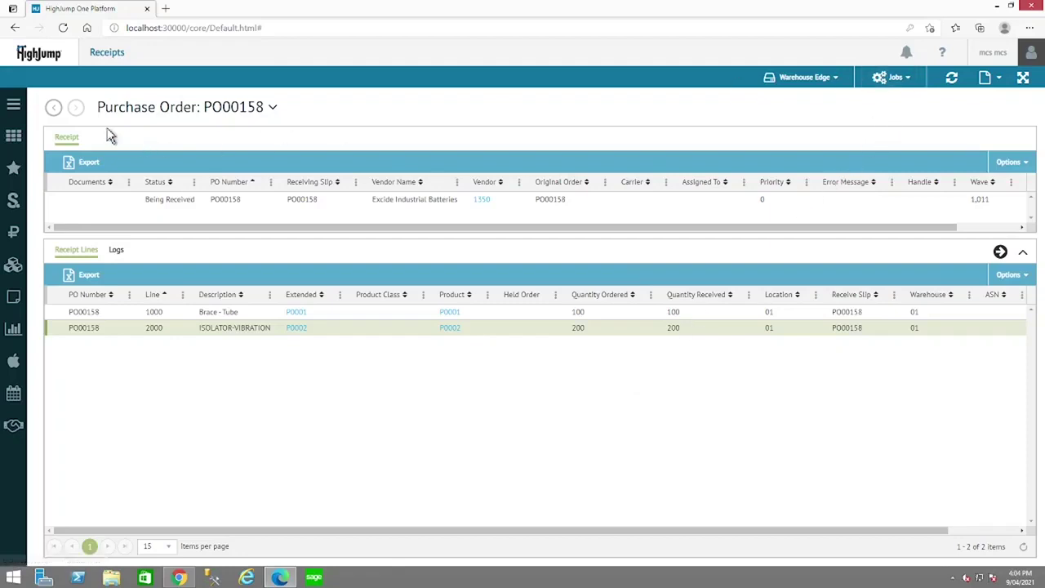
Step: Return to the receipts list and complete the selected Excide Industrial Batteries purchase order, leaving the handle blank
left_click(56, 111)
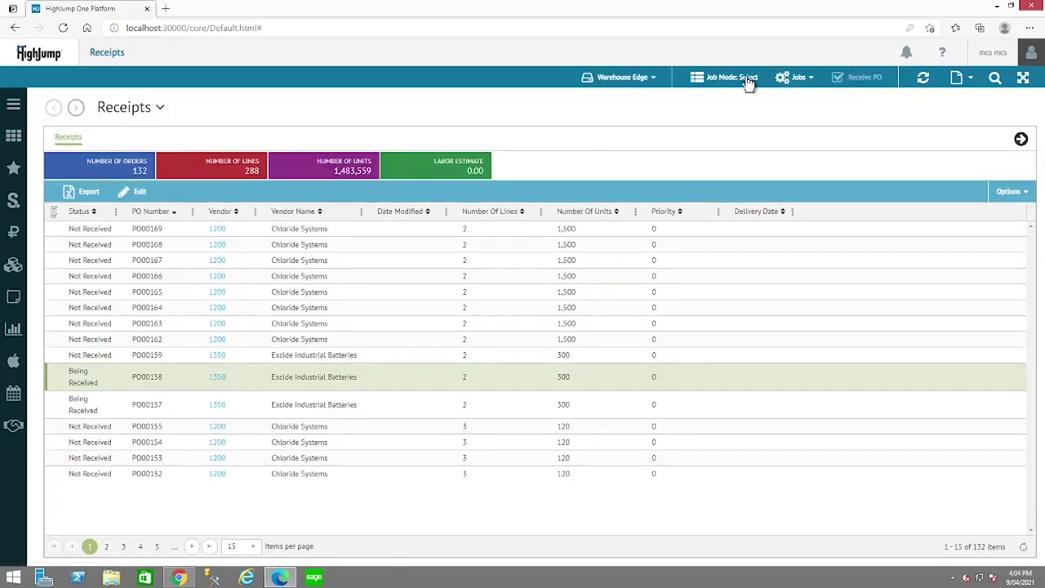
left_click(809, 81)
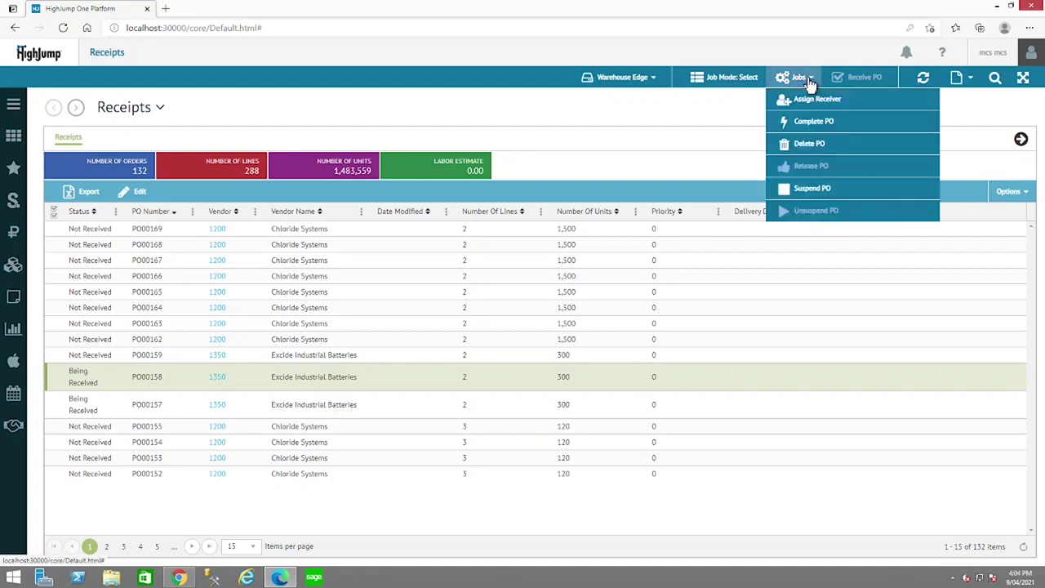
left_click(814, 124)
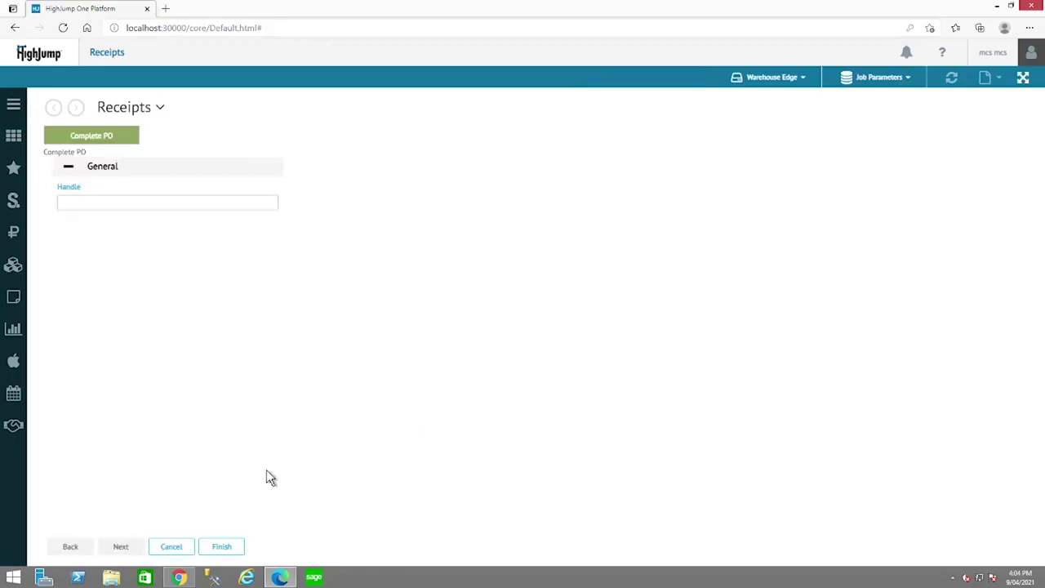
left_click(221, 547)
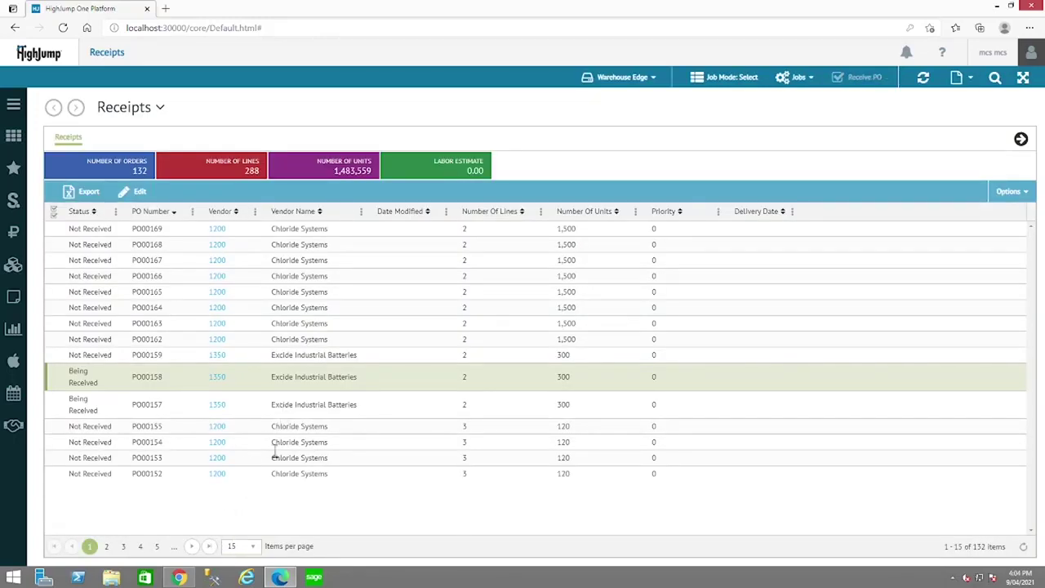
Step: Switch to the Warehouse Edge handheld, exit the order's product receiving, and look up ASN label 132465798 in ASN Receiving
left_click(179, 578)
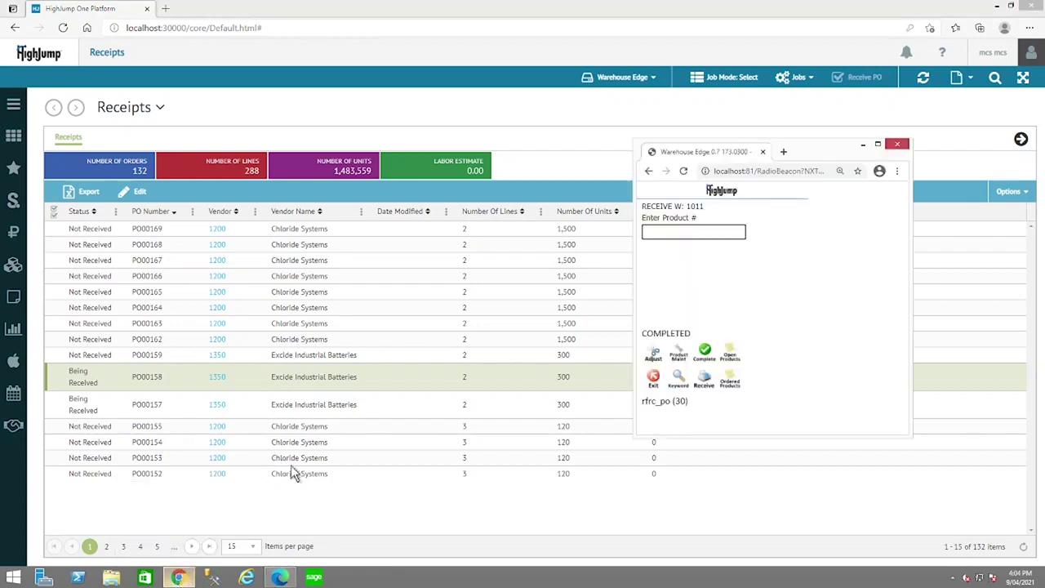
left_click(653, 378)
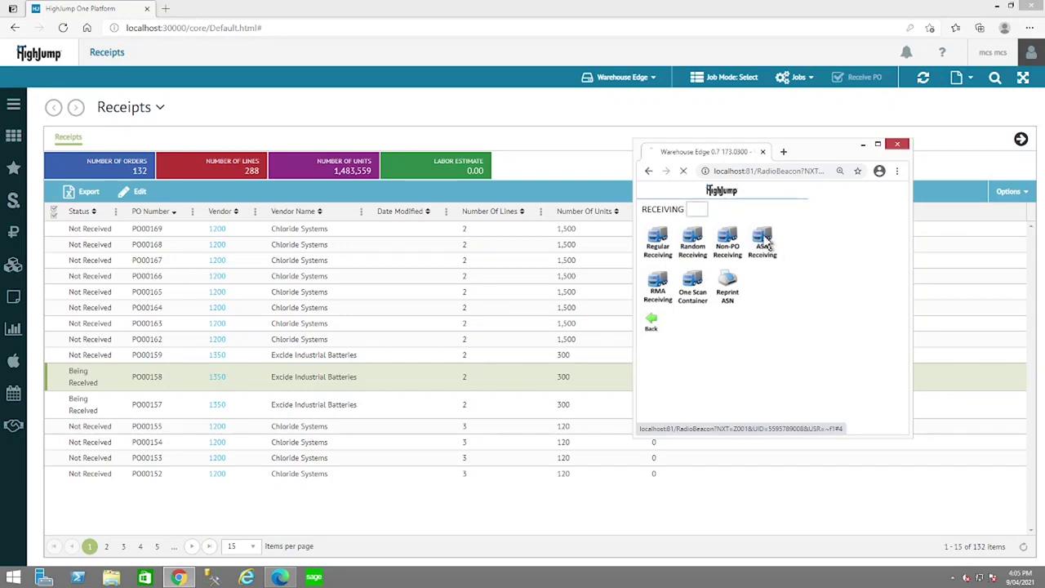
left_click(765, 241)
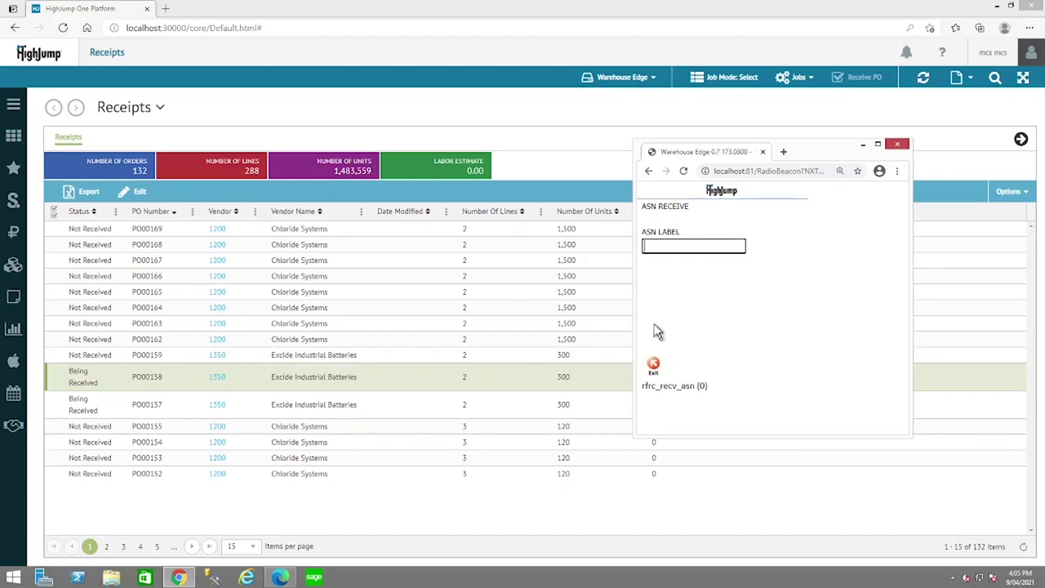
type("132465798")
key("Return")
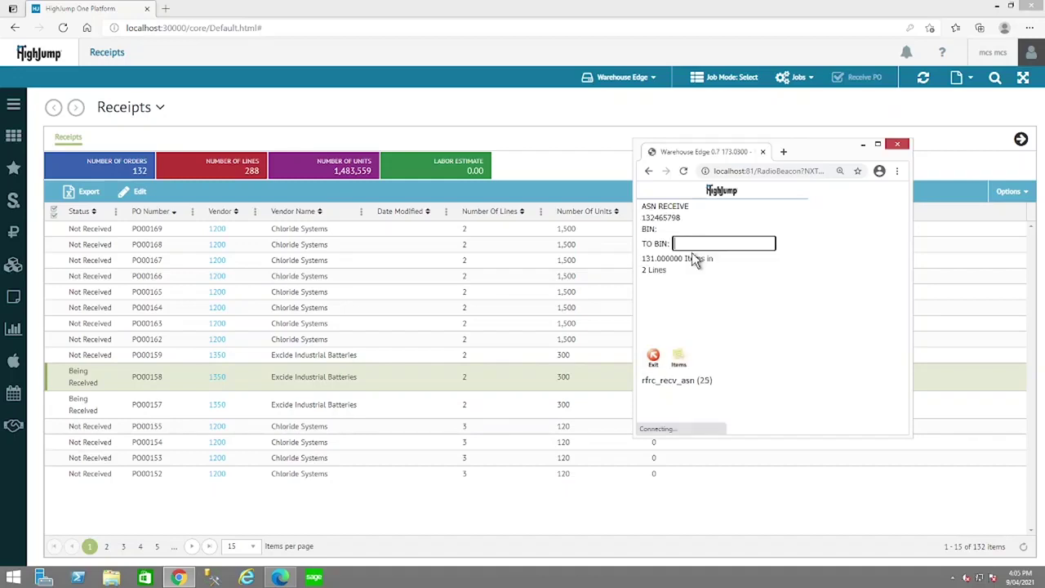
Step: Examine the ASN's item count, line count and label number, and exit ASN receiving without entering a destination bin
left_click_drag(644, 260, 698, 261)
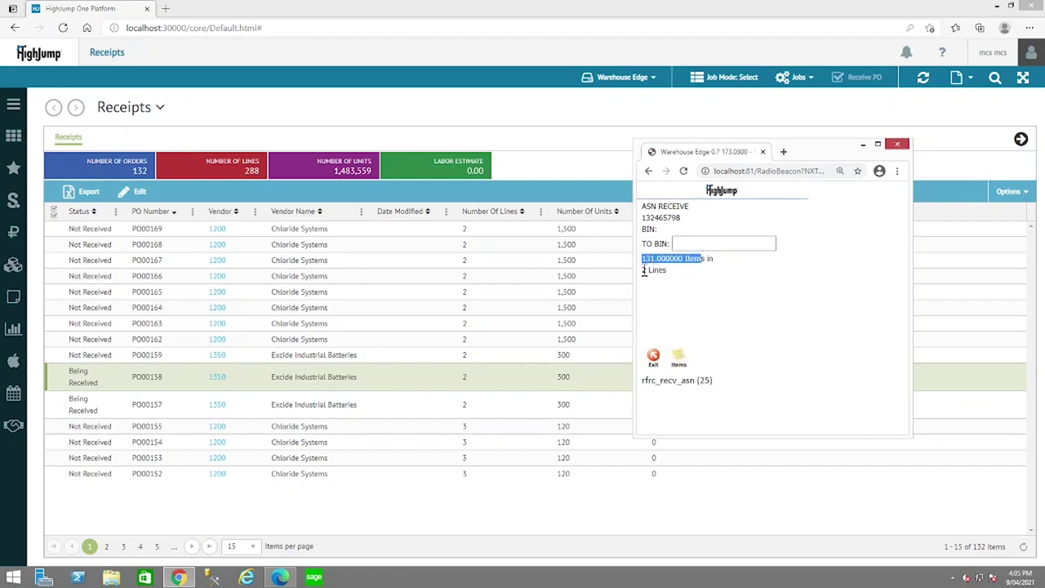
left_click_drag(643, 273, 659, 264)
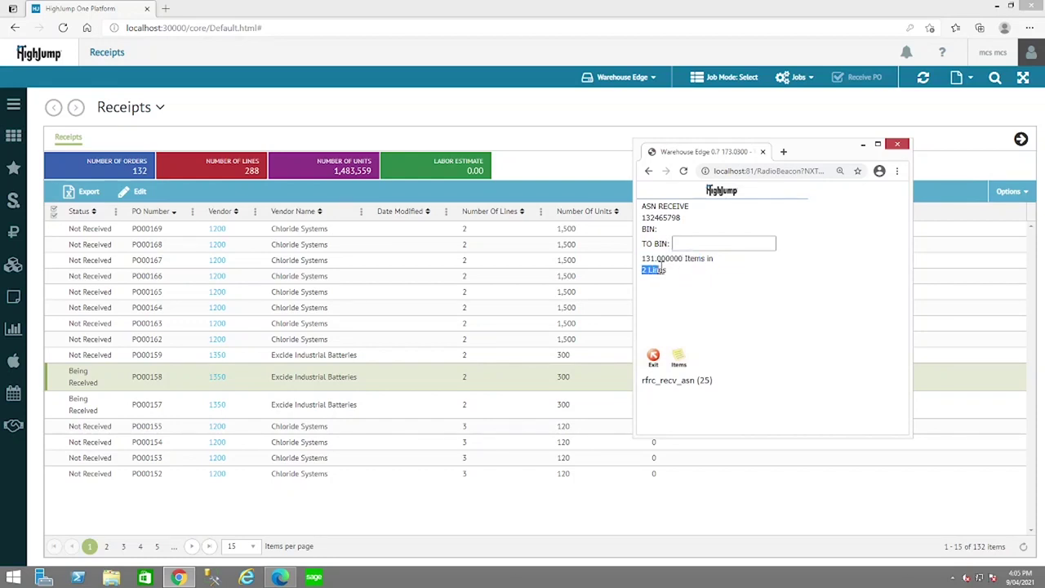
left_click(694, 243)
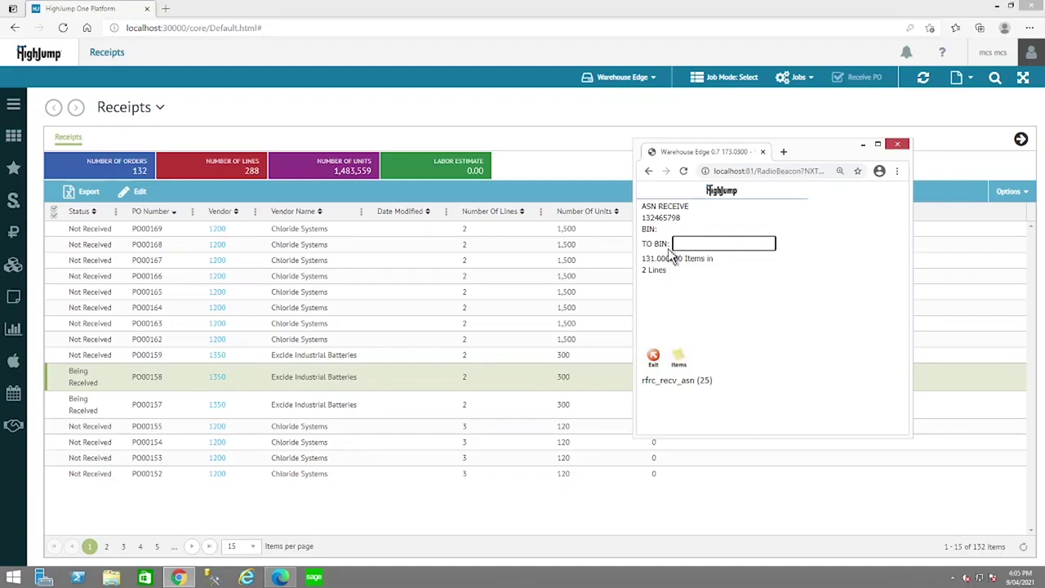
double_click(659, 218)
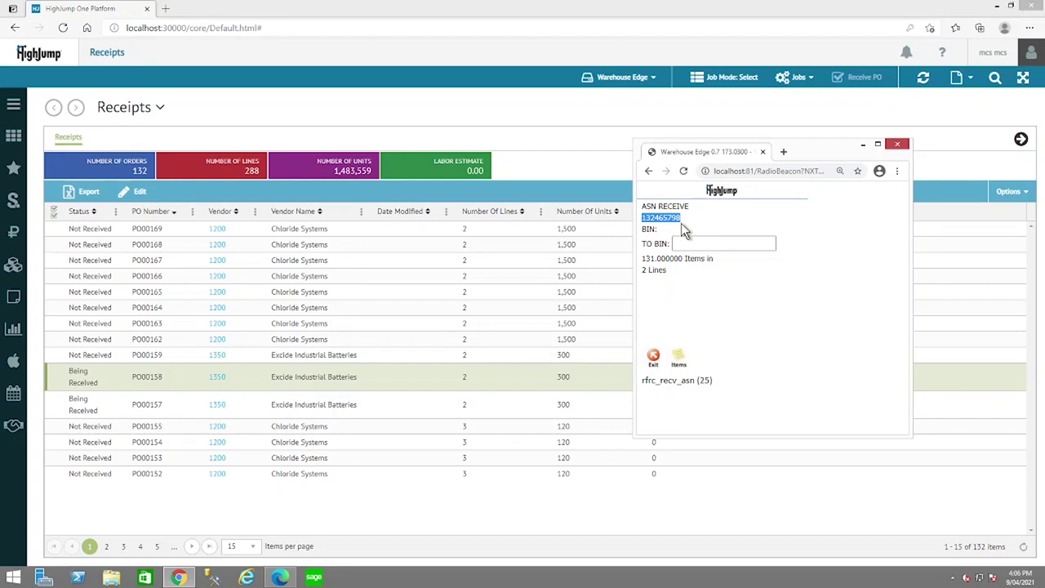
left_click(693, 242)
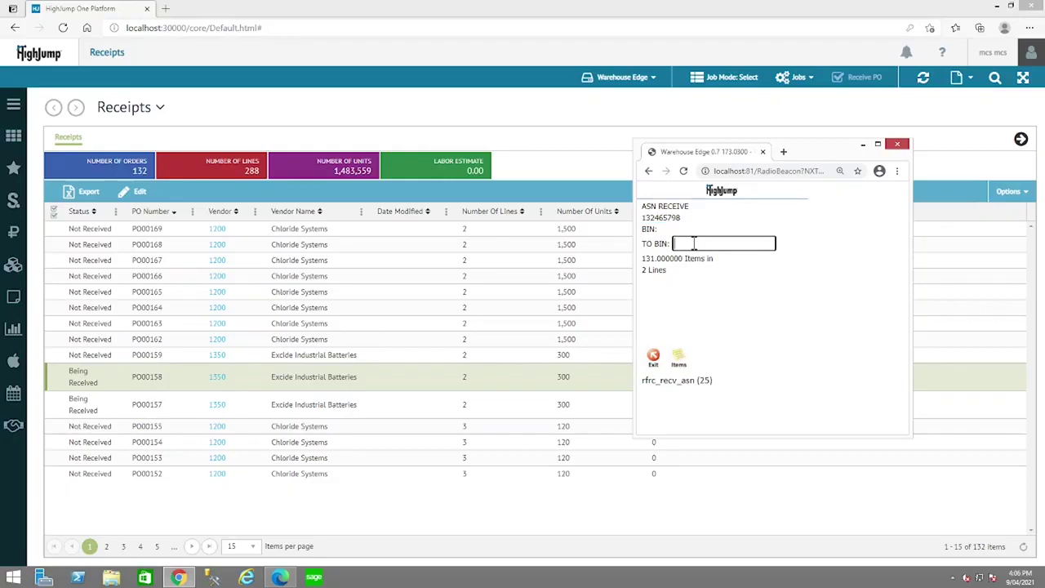
left_click(654, 358)
left_click(655, 360)
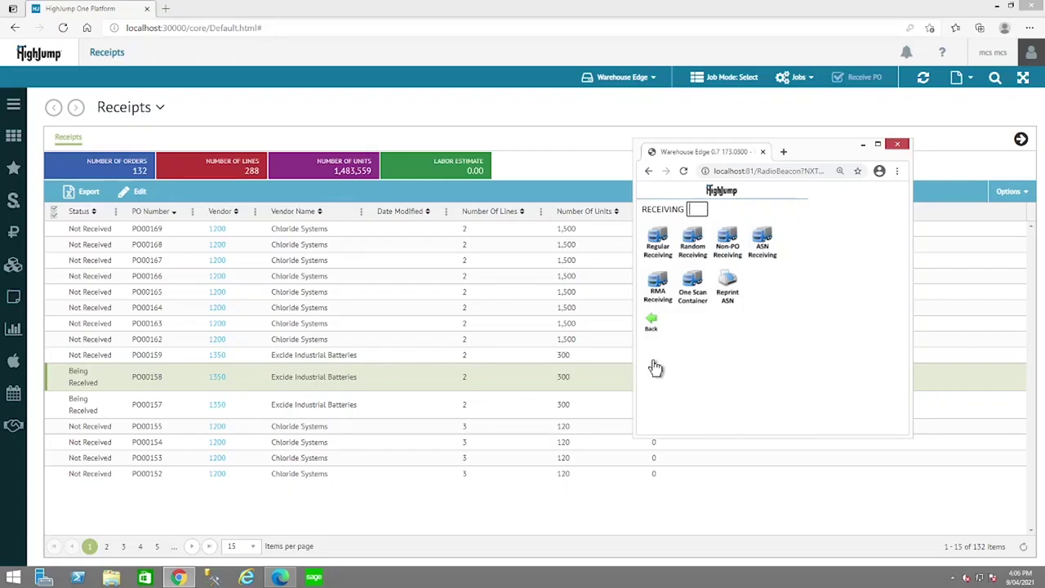
Step: Open One Scan Container receiving, and view the Container Management space in HighJump One Platform before returning to the handheld
left_click(692, 280)
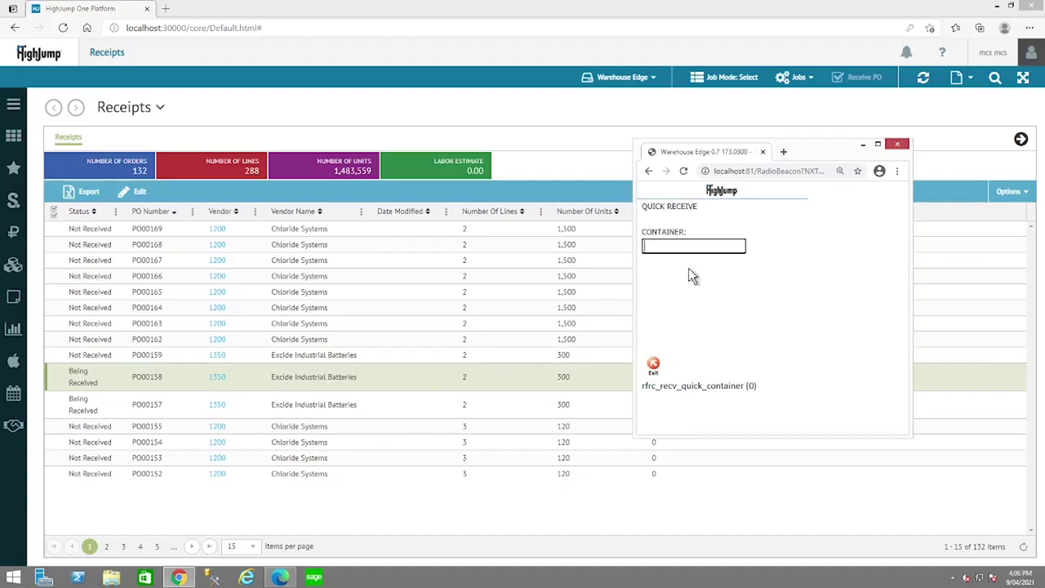
left_click(517, 124)
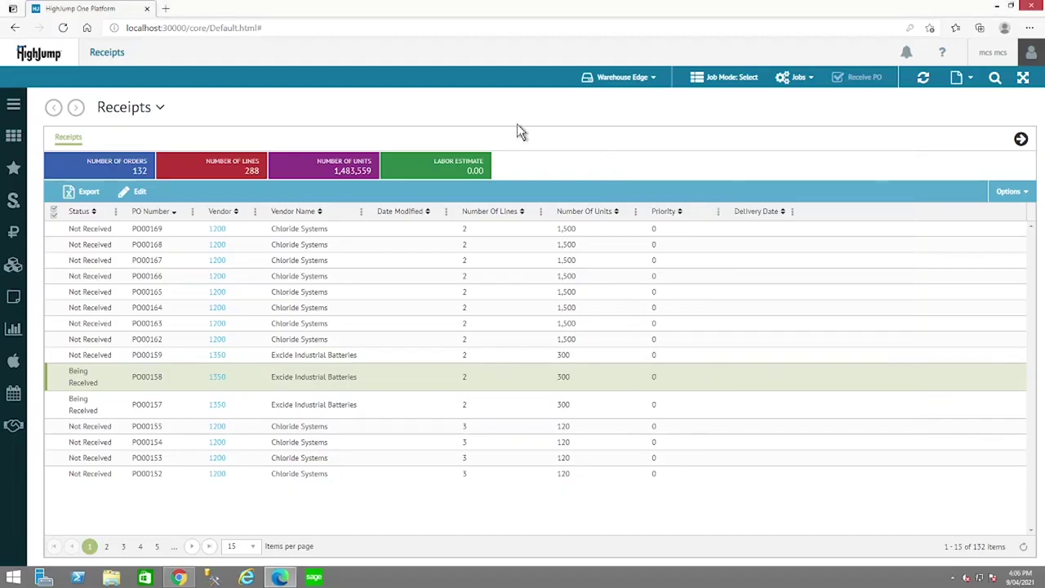
left_click(14, 139)
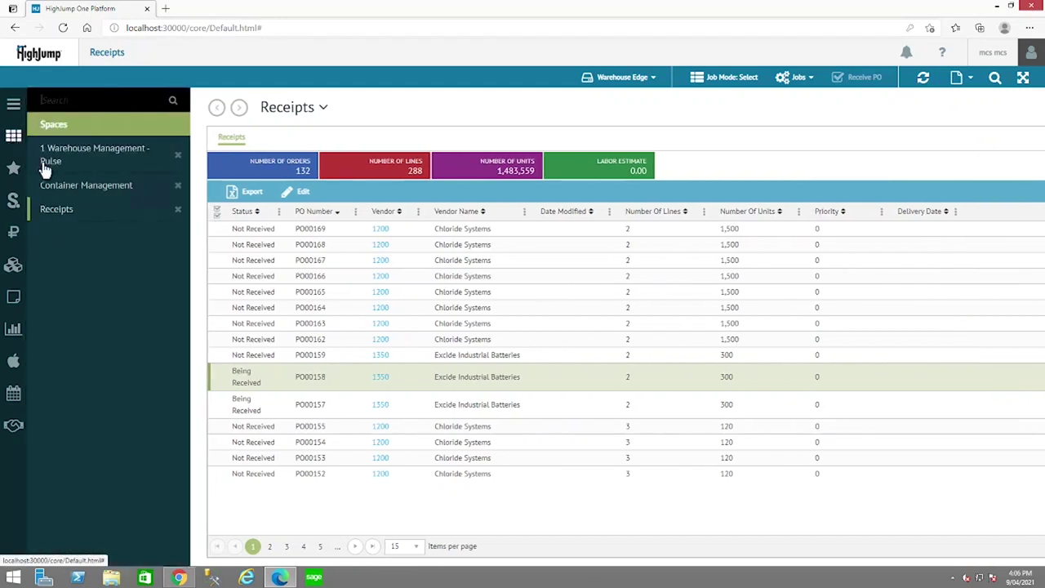
left_click(84, 188)
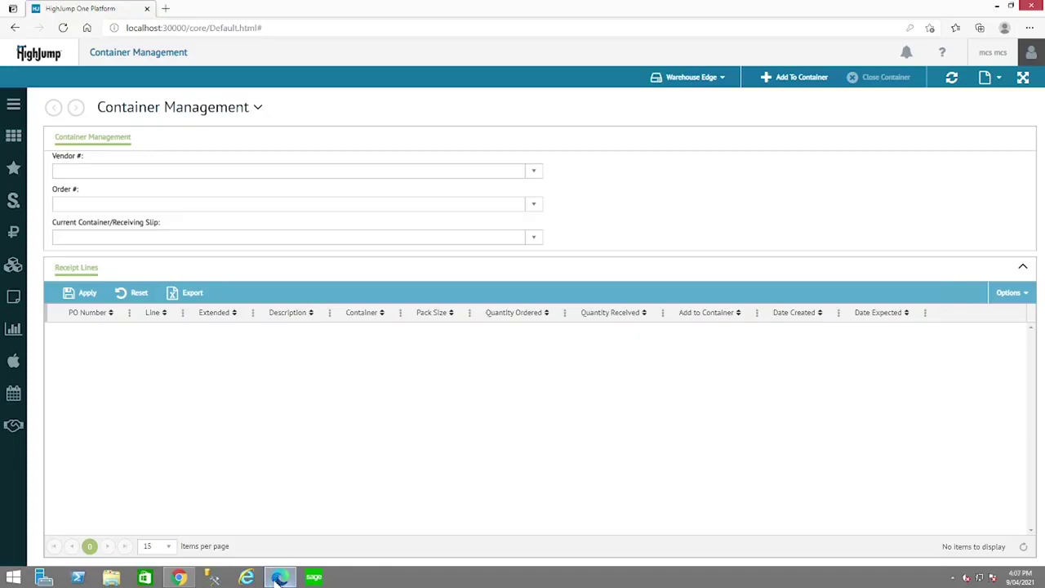
left_click(179, 578)
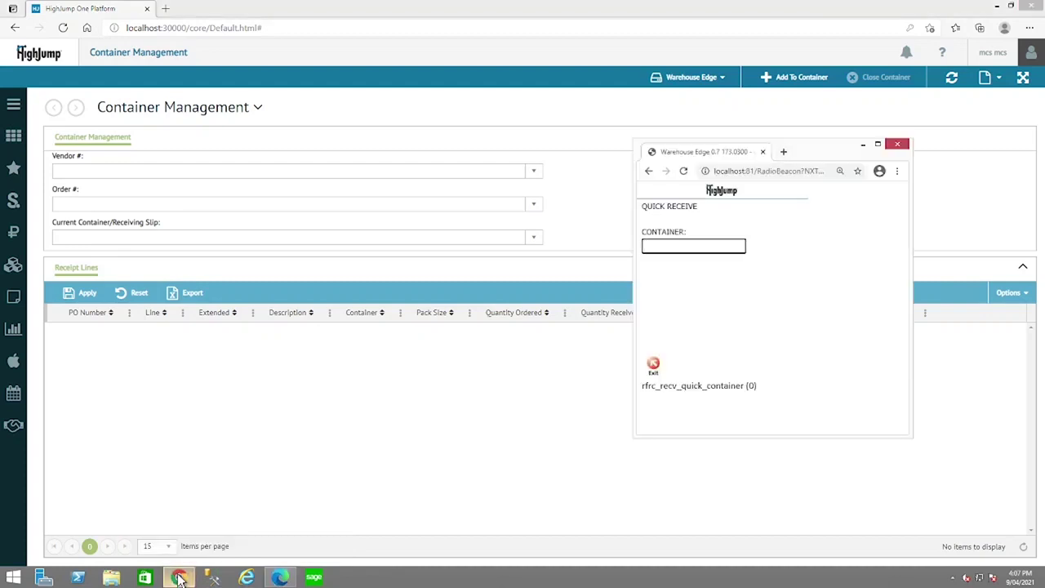